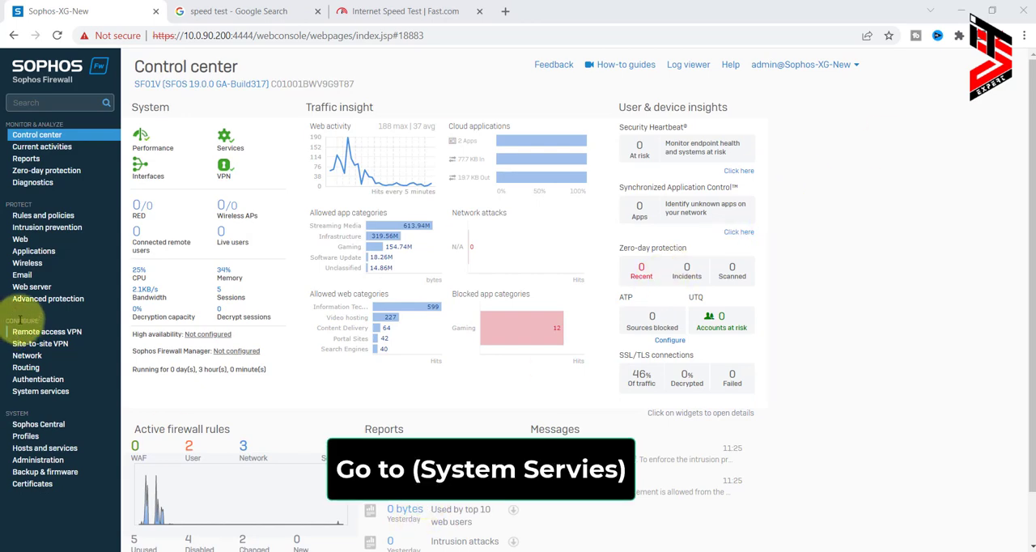
# Open the list of traffic shaping policies in System services.
pyautogui.click(40, 395)
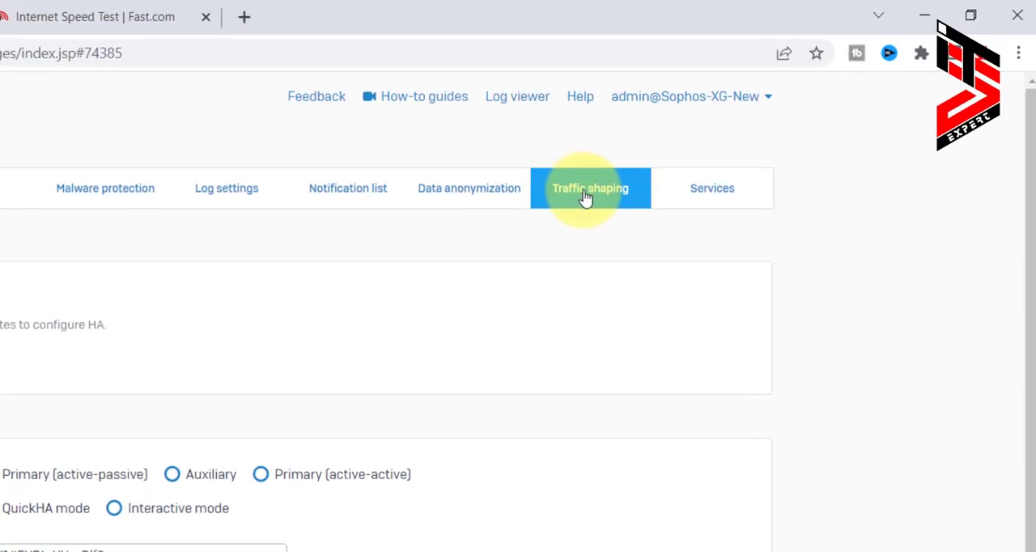
pyautogui.click(586, 199)
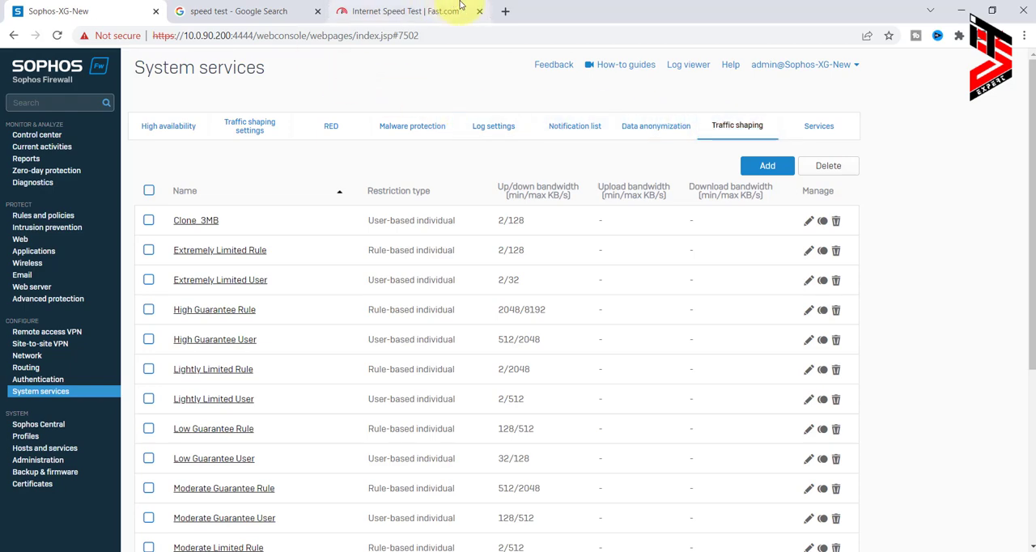
# Switch to the Fast.com page and rerun the internet speed test to measure the unrestricted connection.
pyautogui.click(418, 10)
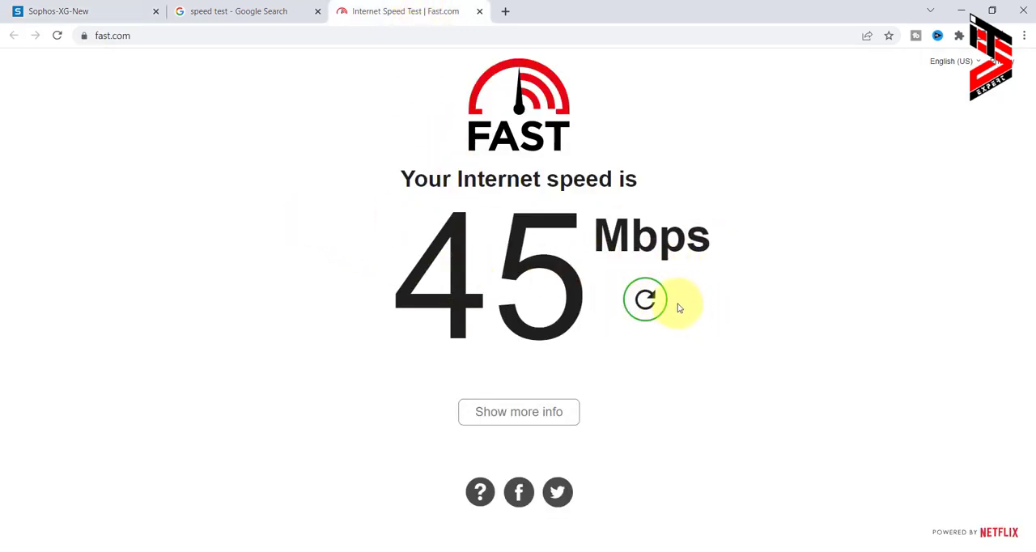
pyautogui.click(645, 299)
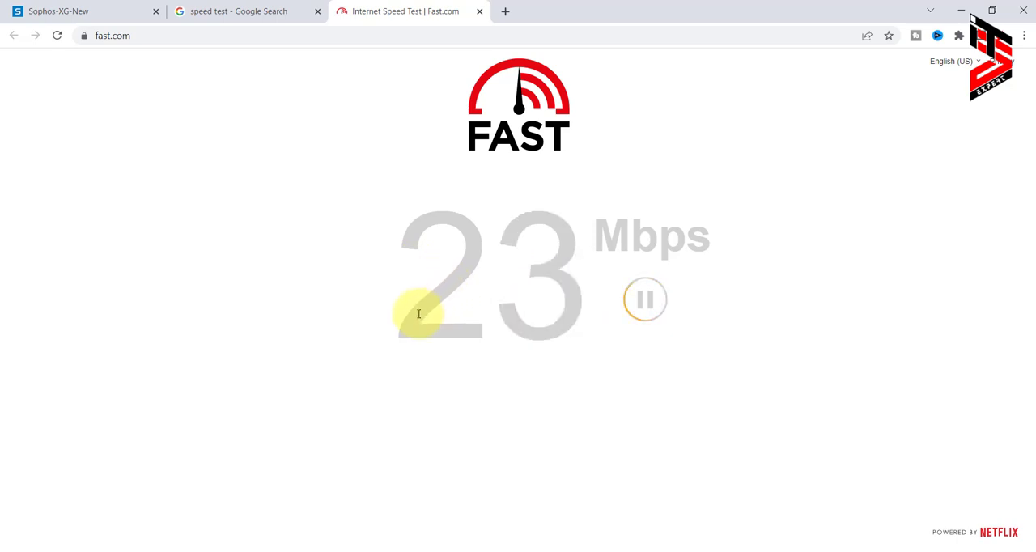
pyautogui.click(647, 302)
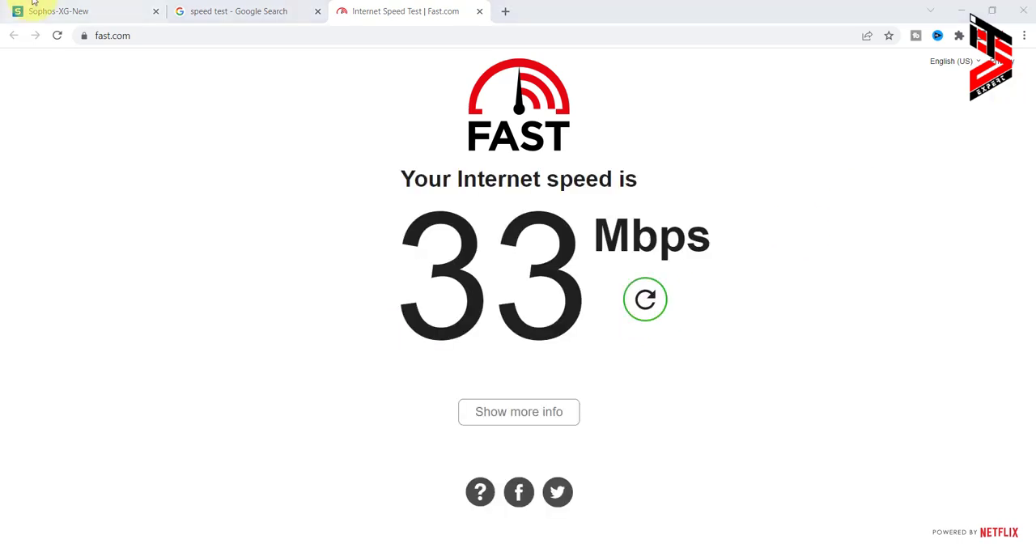
# Return to the Sophos Firewall console and start a new traffic shaping policy named 3MB_Down_1MB_UP.
pyautogui.click(46, 8)
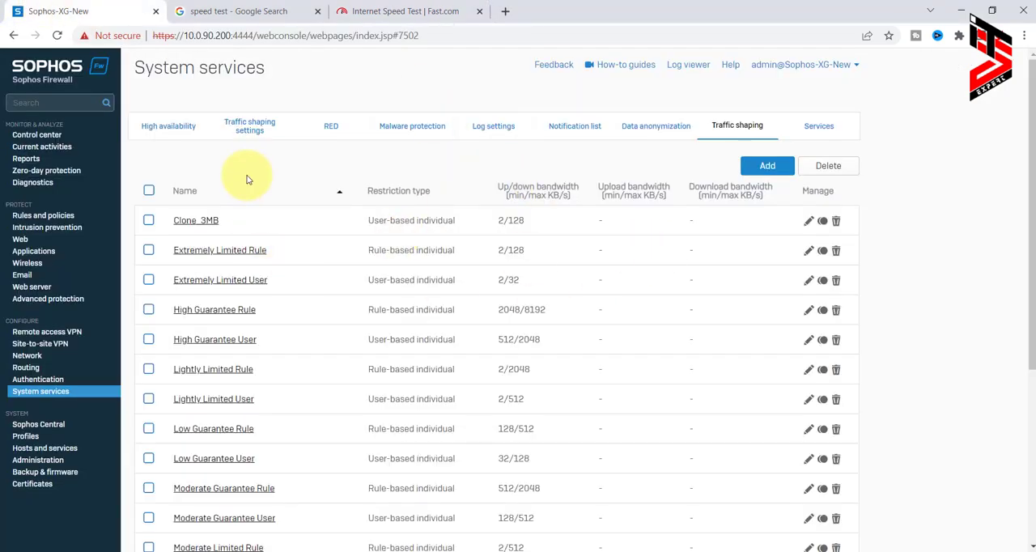
pyautogui.click(765, 165)
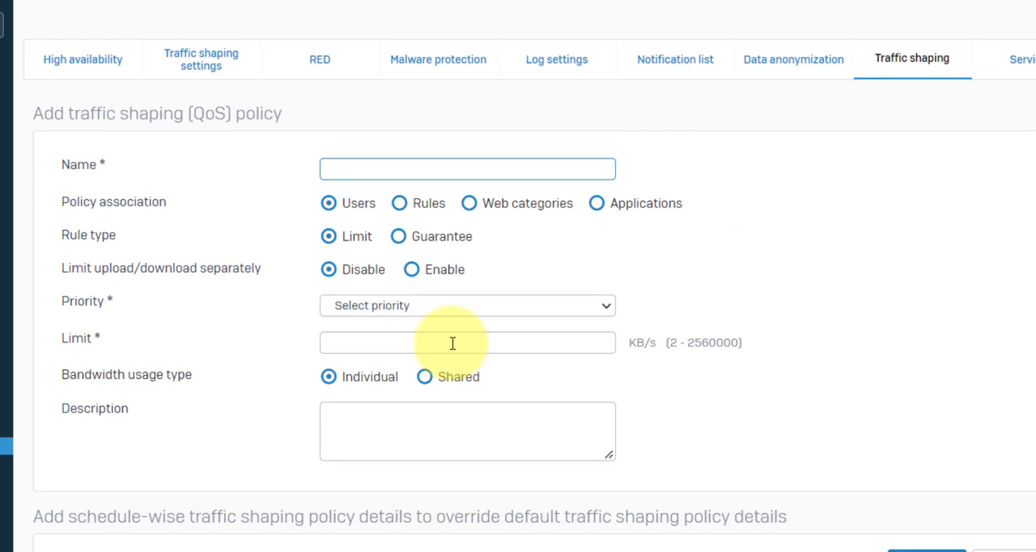
pyautogui.write('3MB_Down_1MB_')
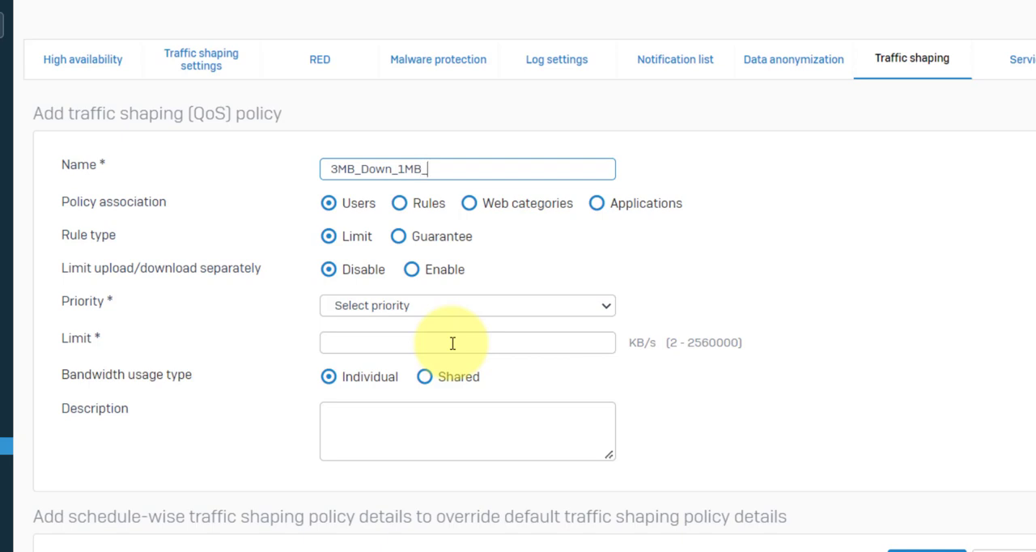
pyautogui.write('UP')
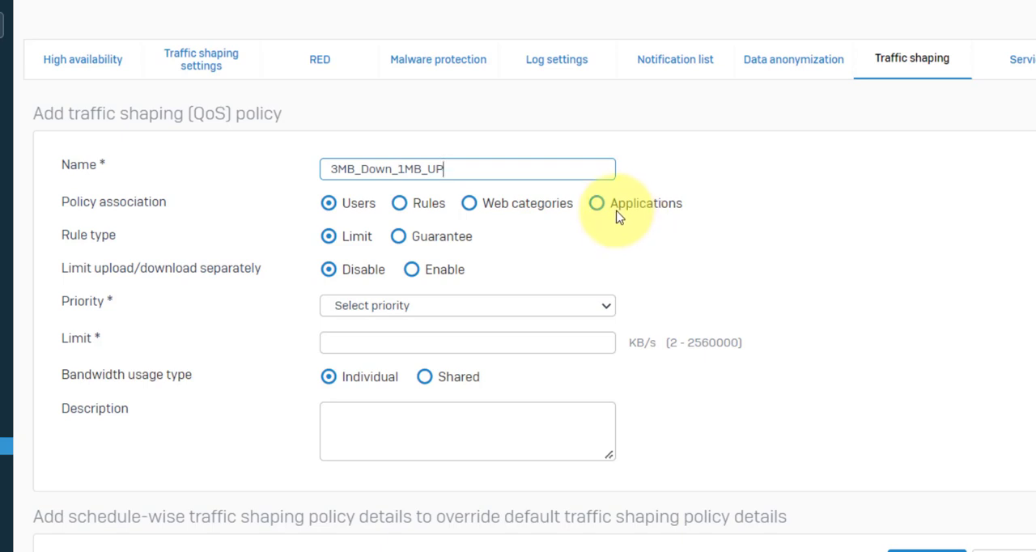
# Associate the policy with Rules, enable separate upload/download limits, and set its priority to 3 - [Normal].
pyautogui.click(400, 204)
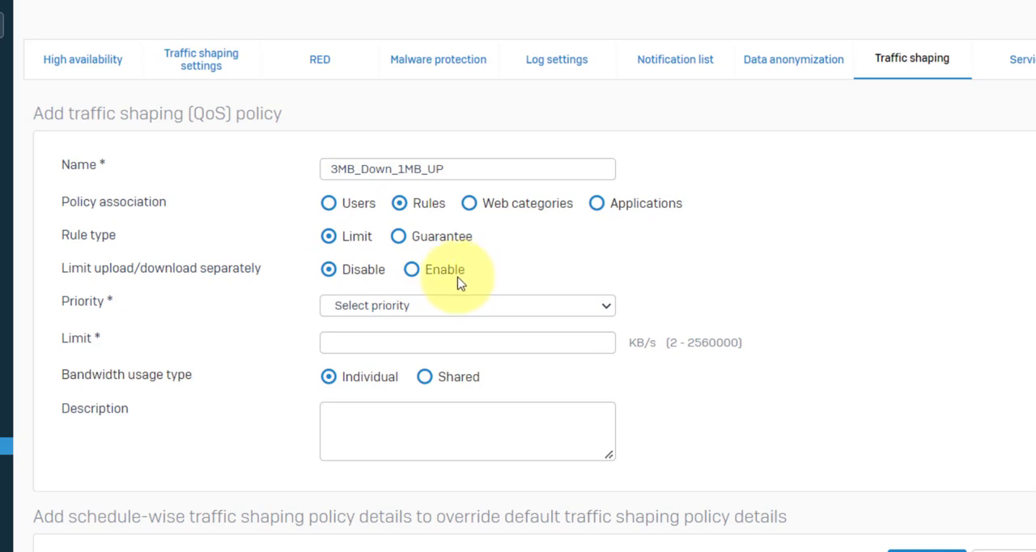
pyautogui.click(412, 270)
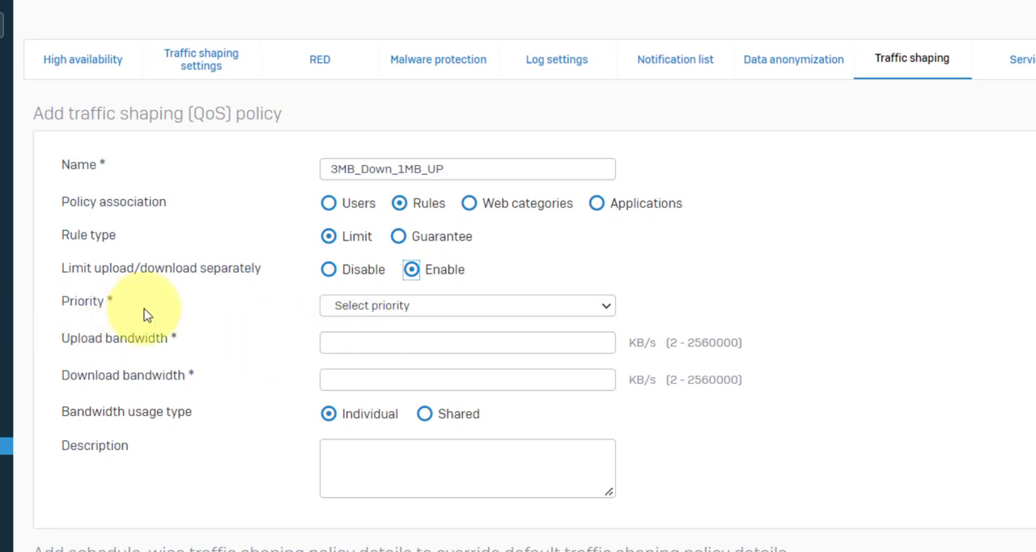
pyautogui.click(572, 306)
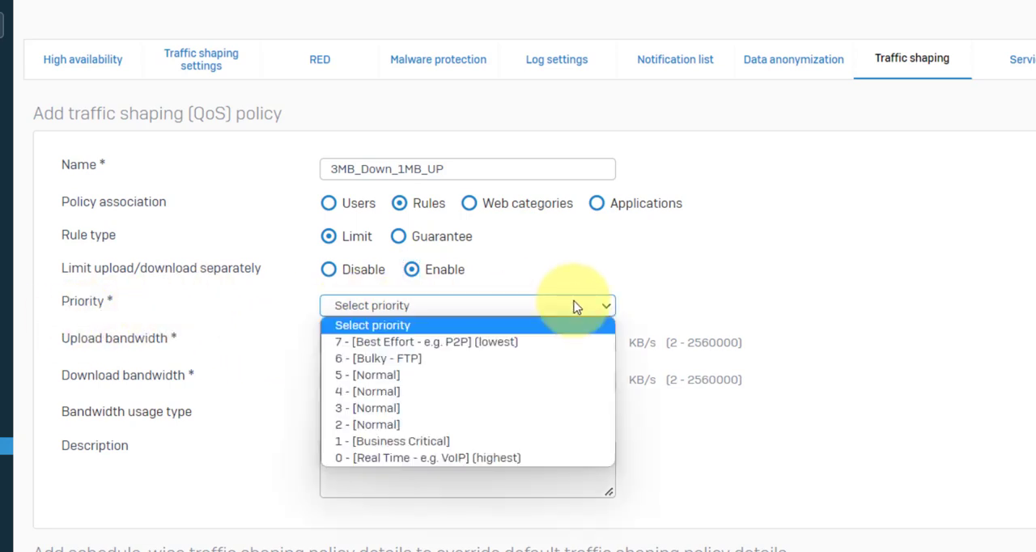
pyautogui.click(381, 408)
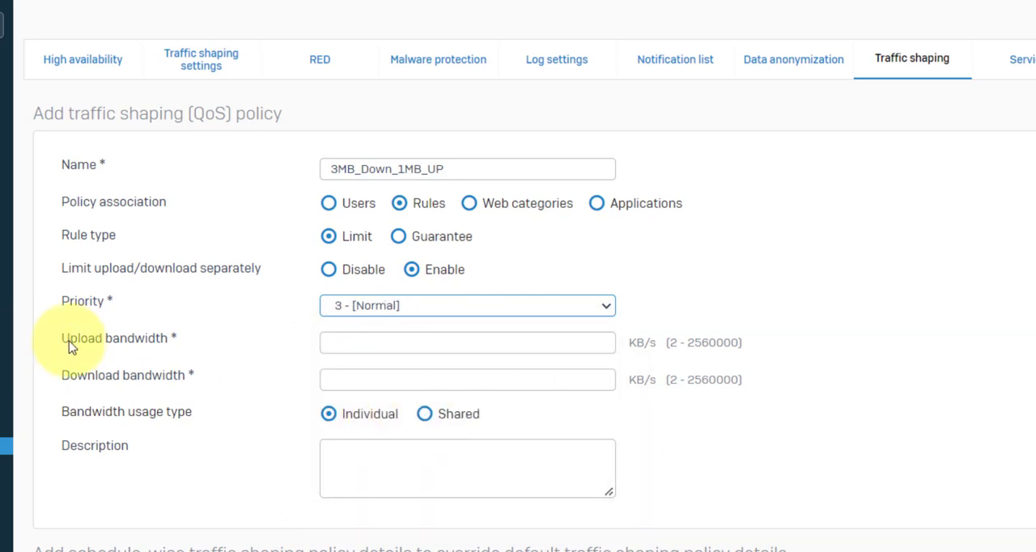
pyautogui.click(337, 342)
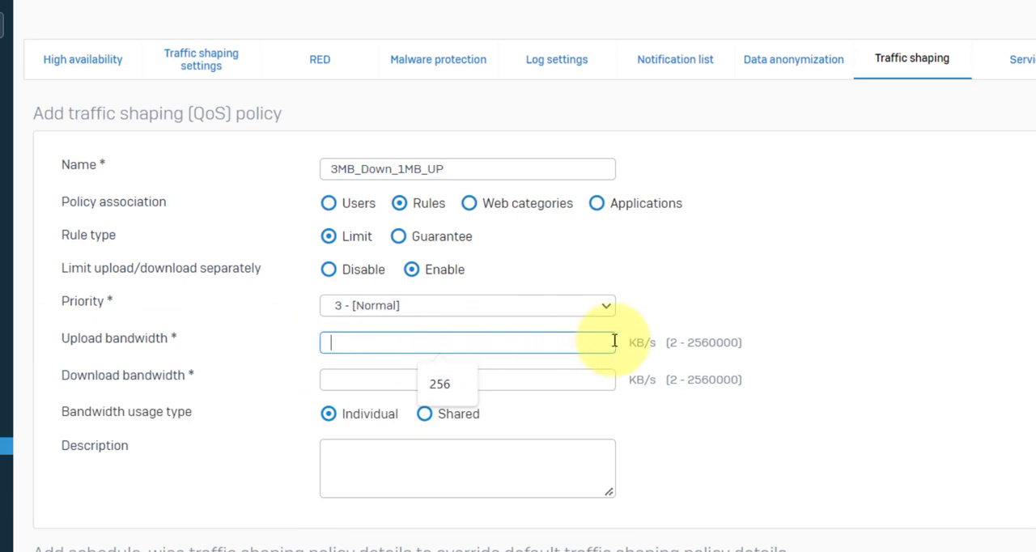
pyautogui.click(702, 321)
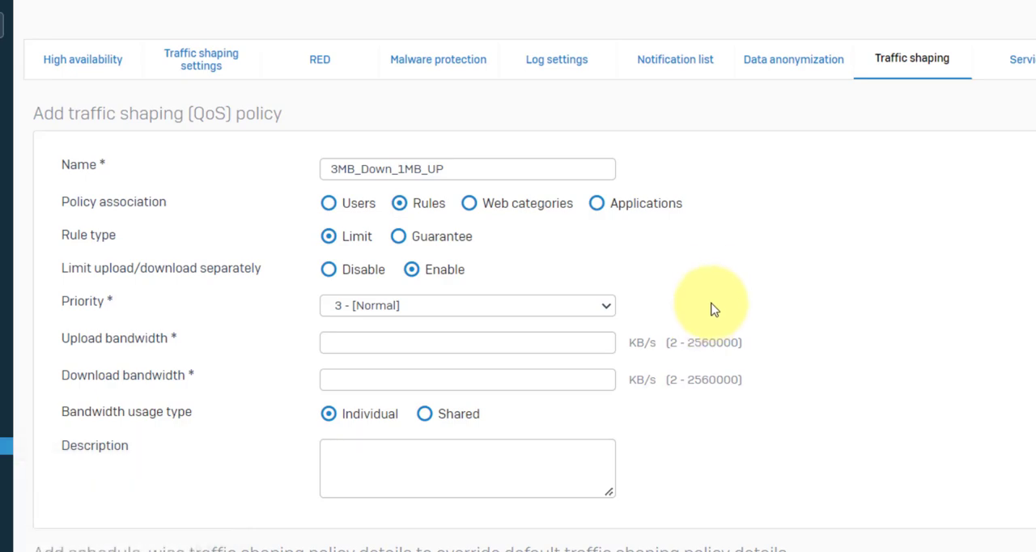
# Note the conversion 1MB = 128 KB in Notepad and calculate 3 × 128 in Calculator for the download limit.
pyautogui.moveTo(563, 68); pyautogui.dragTo(376, 457)
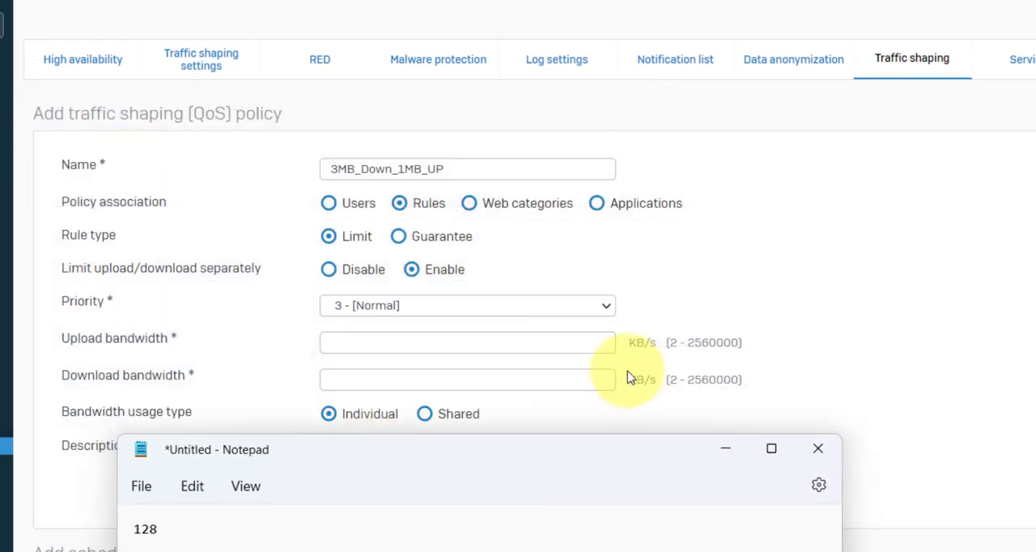
pyautogui.moveTo(580, 458); pyautogui.dragTo(725, 92)
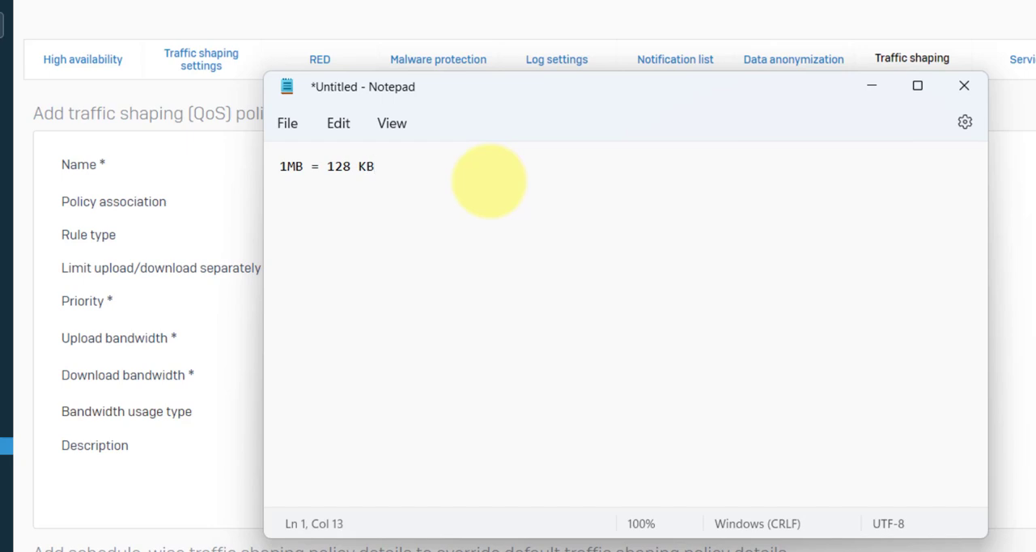
pyautogui.press('super+r')
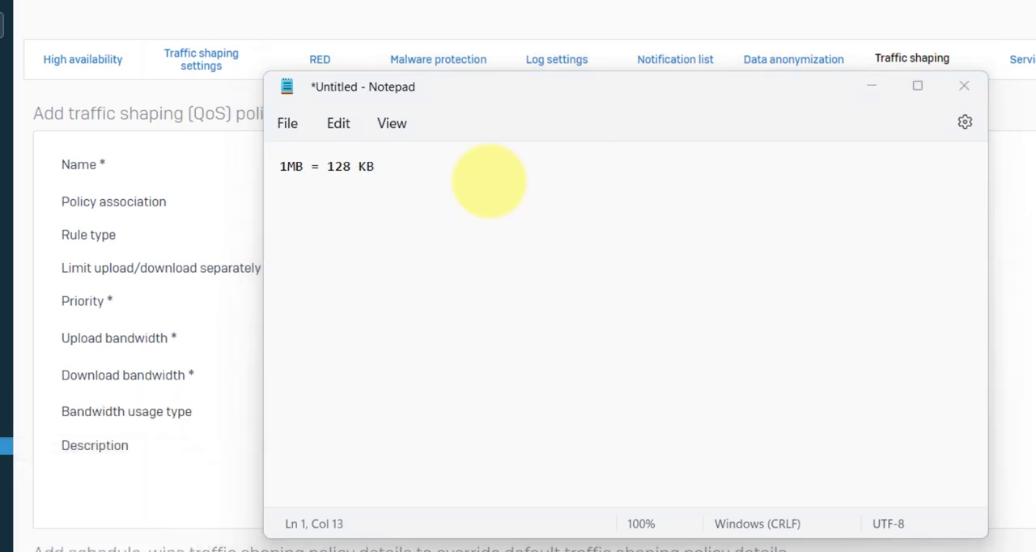
pyautogui.write('3')
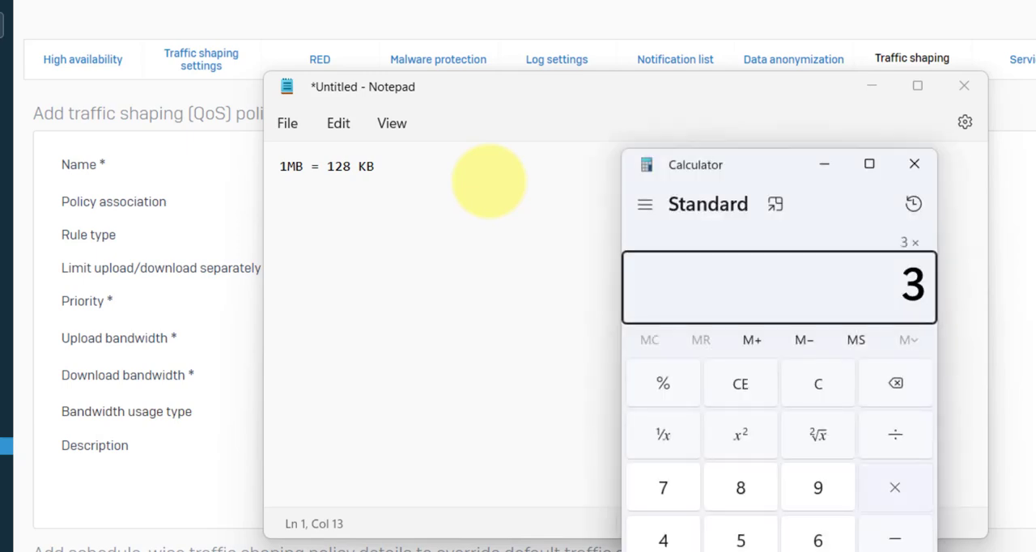
pyautogui.press('Return')
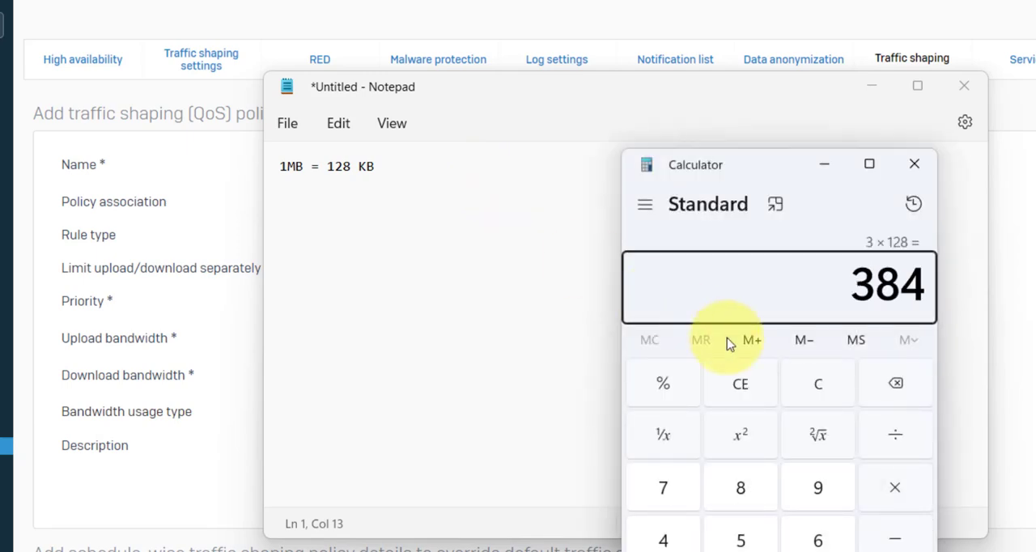
pyautogui.click(576, 550)
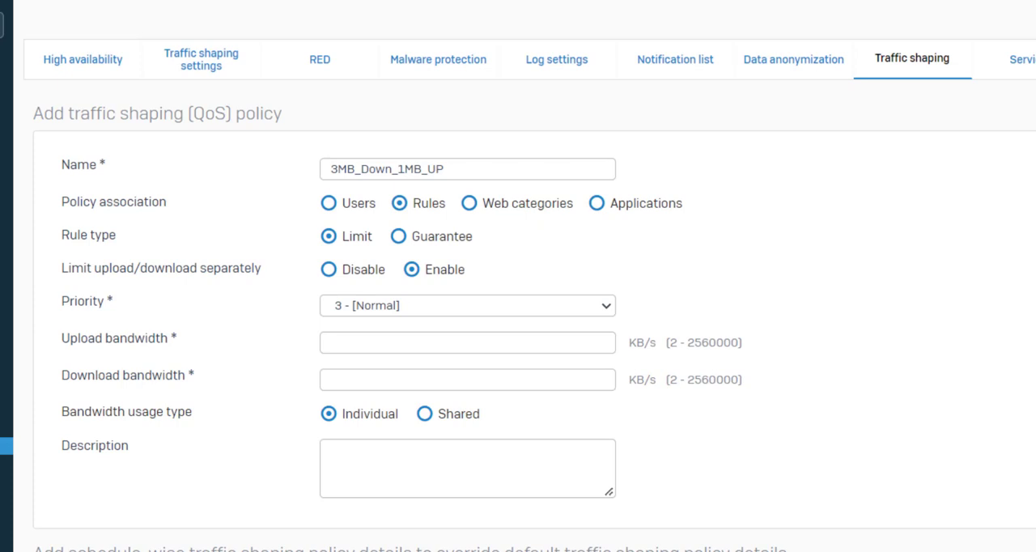
# Set the download bandwidth to 384 KB/s and the upload bandwidth to 128 KB/s, and save the policy.
pyautogui.click(355, 378)
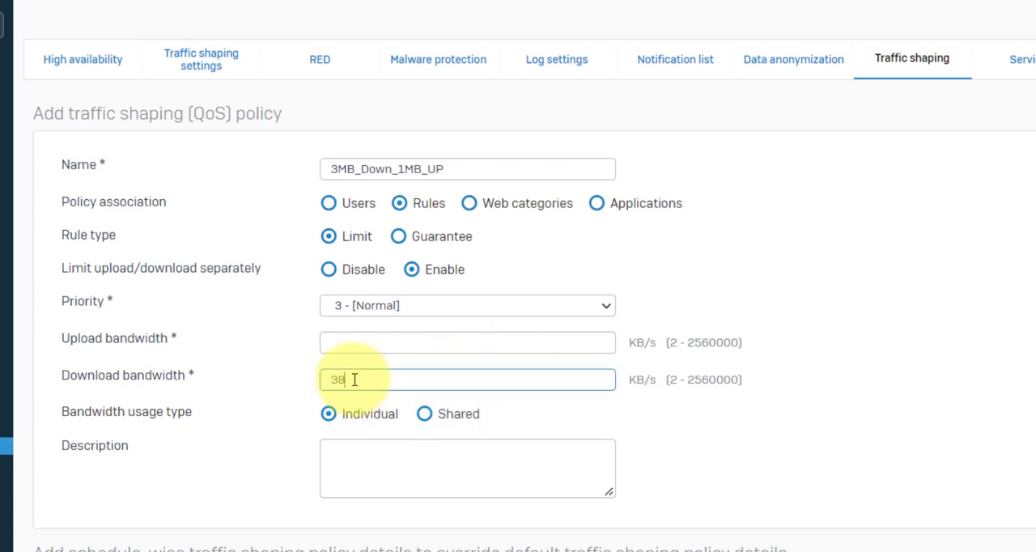
pyautogui.click(333, 342)
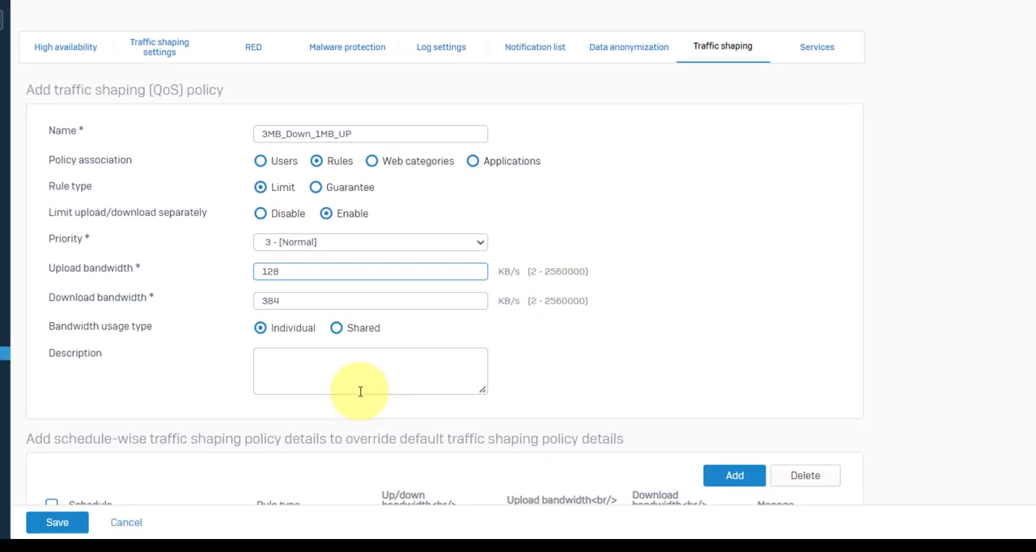
pyautogui.scroll(-1, 271, 381)
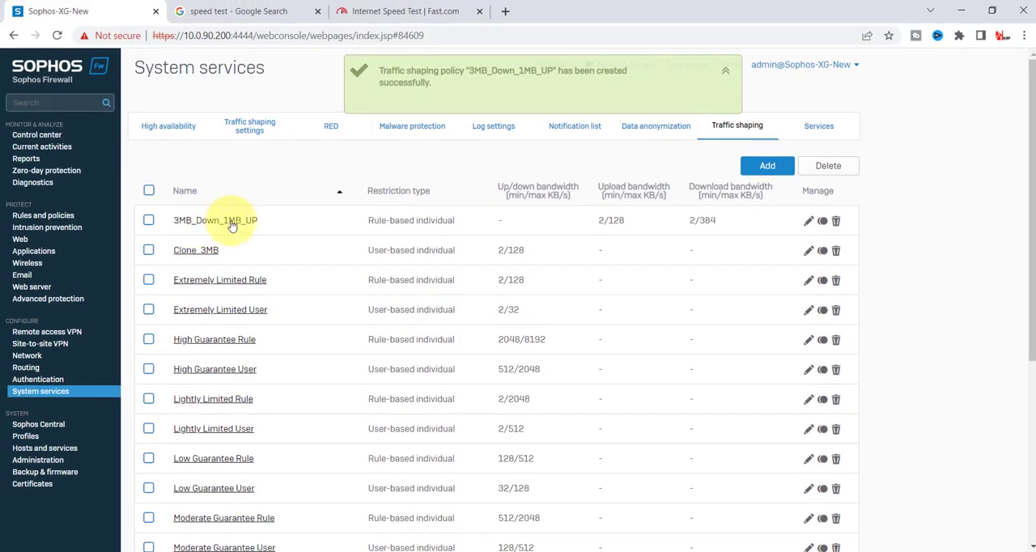
# Open the Allow_All_LAN_Network firewall rule in the Traffic to WAN group for editing.
pyautogui.click(34, 217)
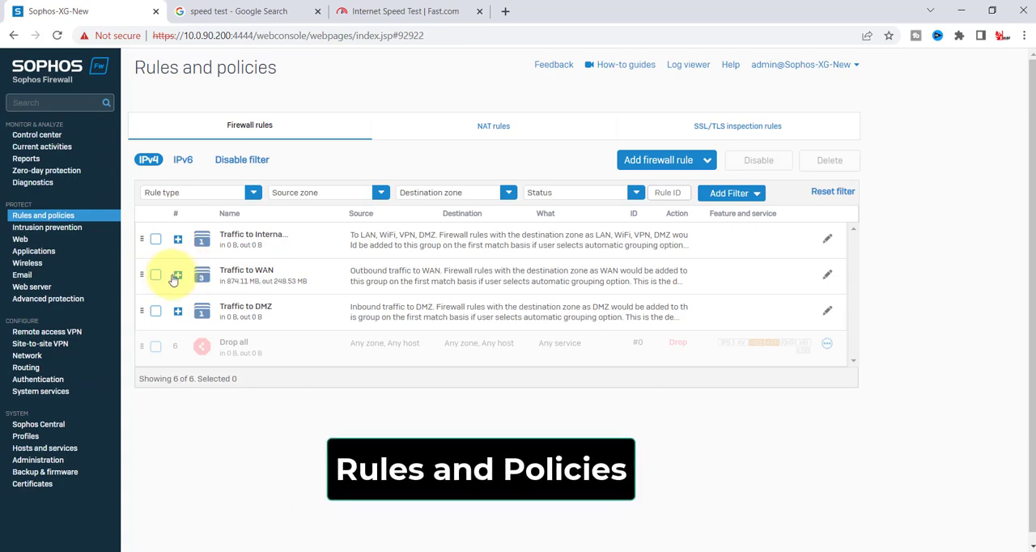
pyautogui.click(178, 278)
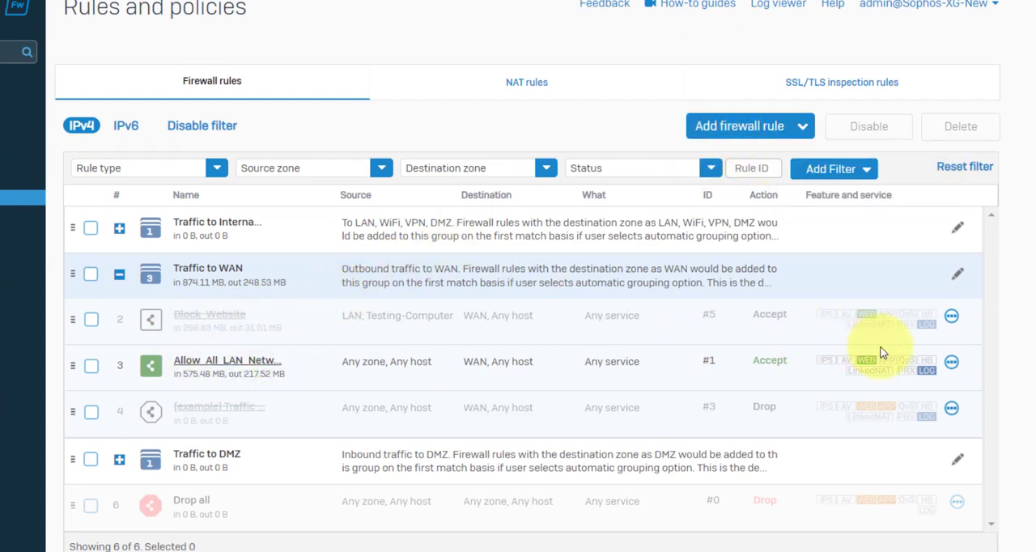
pyautogui.click(952, 362)
pyautogui.click(833, 424)
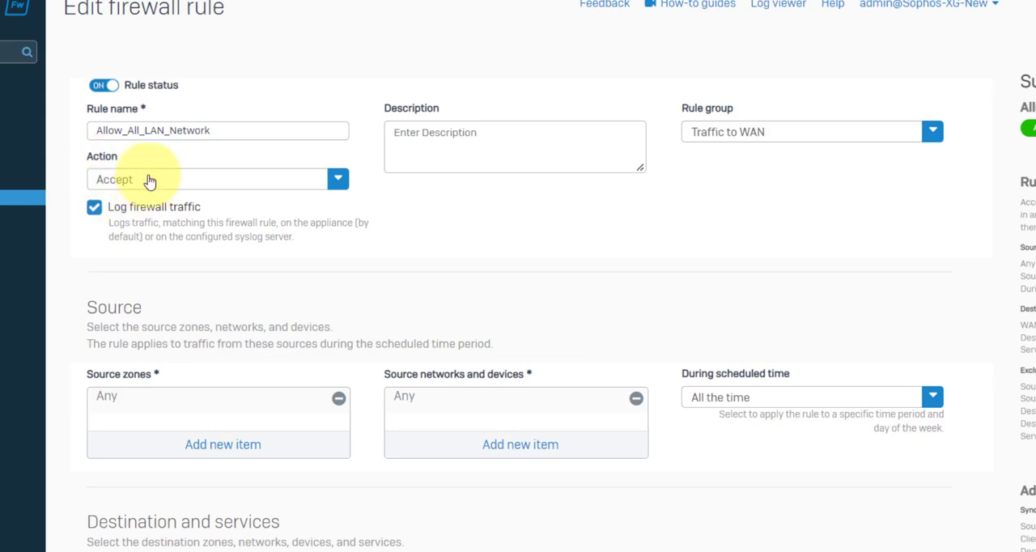
# Apply the 3MB_Down_1MB_UP traffic shaping policy to the firewall rule and save the rule.
pyautogui.scroll(-2, 150, 308)
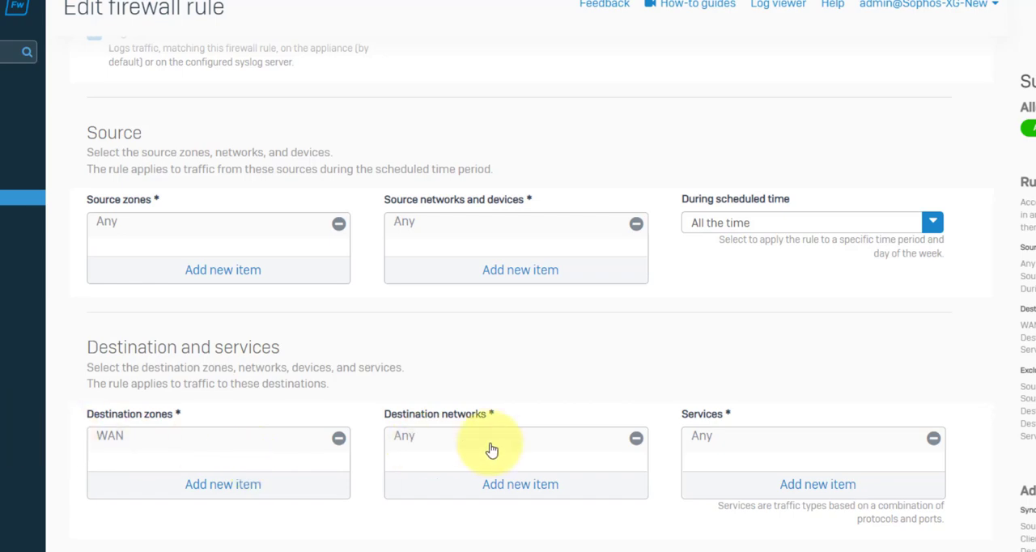
pyautogui.scroll(-1, 518, 425)
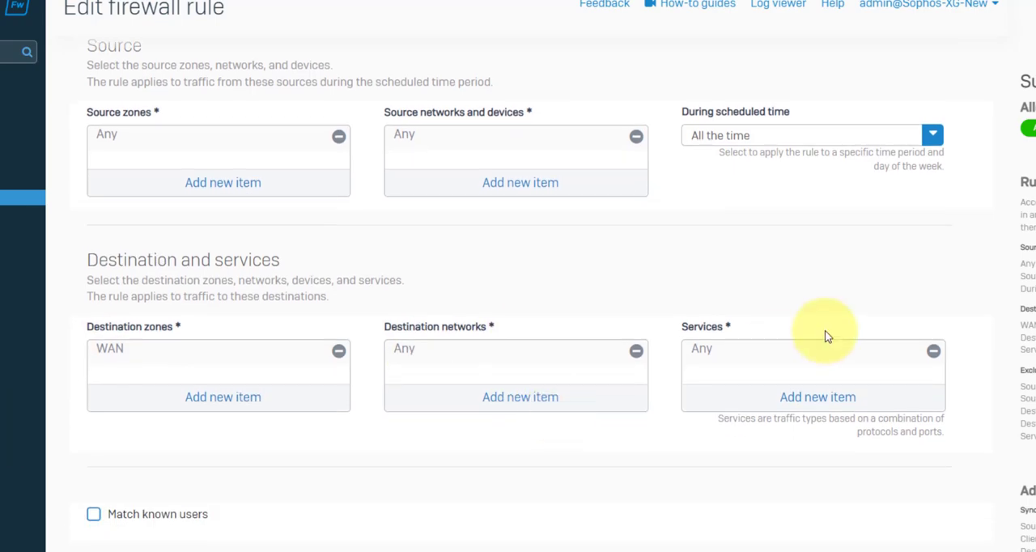
pyautogui.scroll(-2, 823, 335)
pyautogui.scroll(-4, 463, 146)
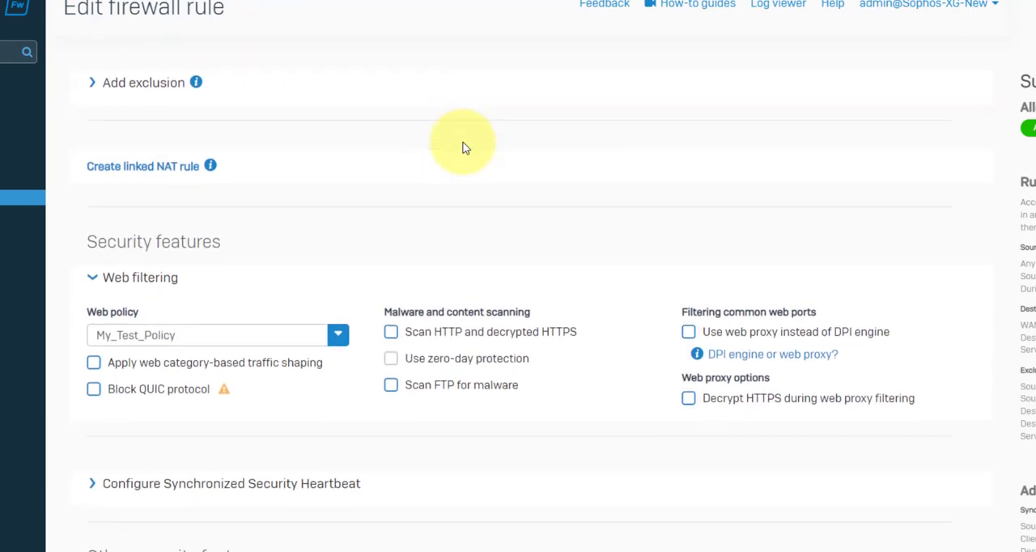
pyautogui.scroll(-3, 451, 151)
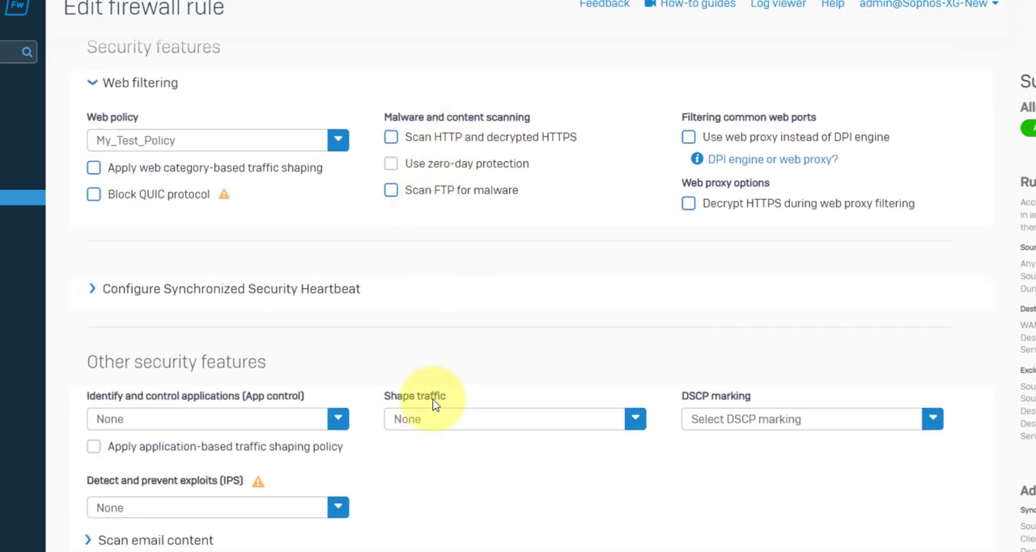
pyautogui.click(635, 418)
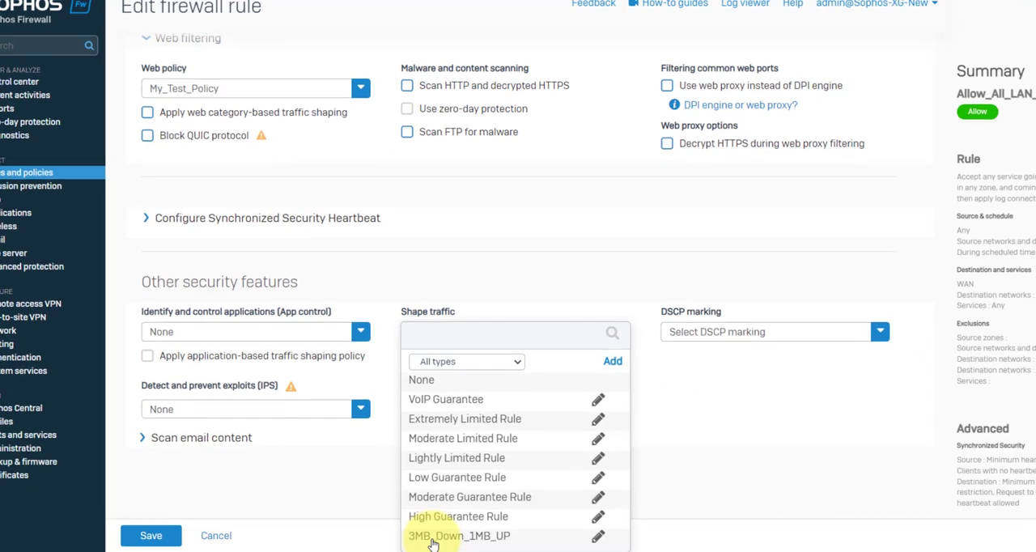
pyautogui.click(438, 538)
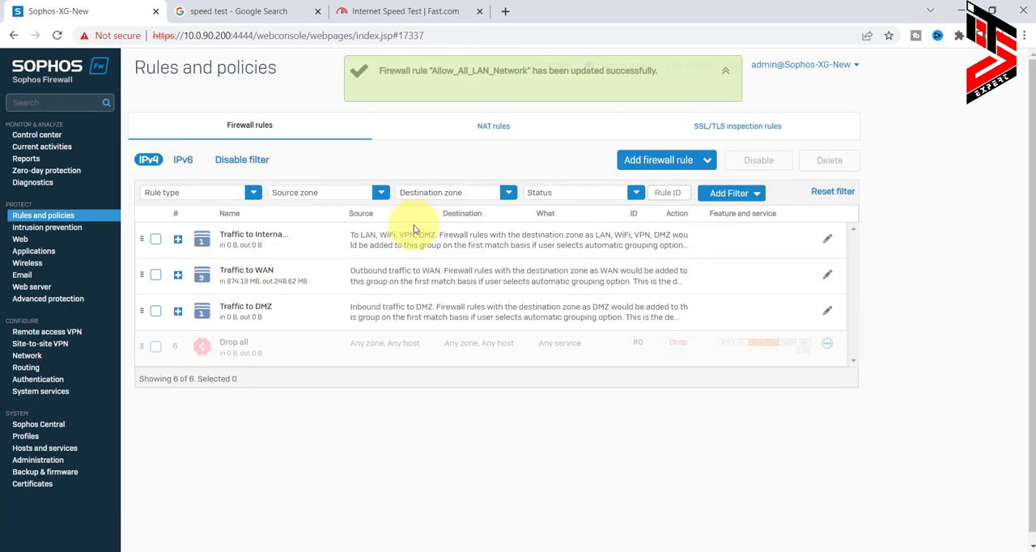
# Switch to the Fast.com page and rerun the speed test to check the bandwidth limit.
pyautogui.click(394, 10)
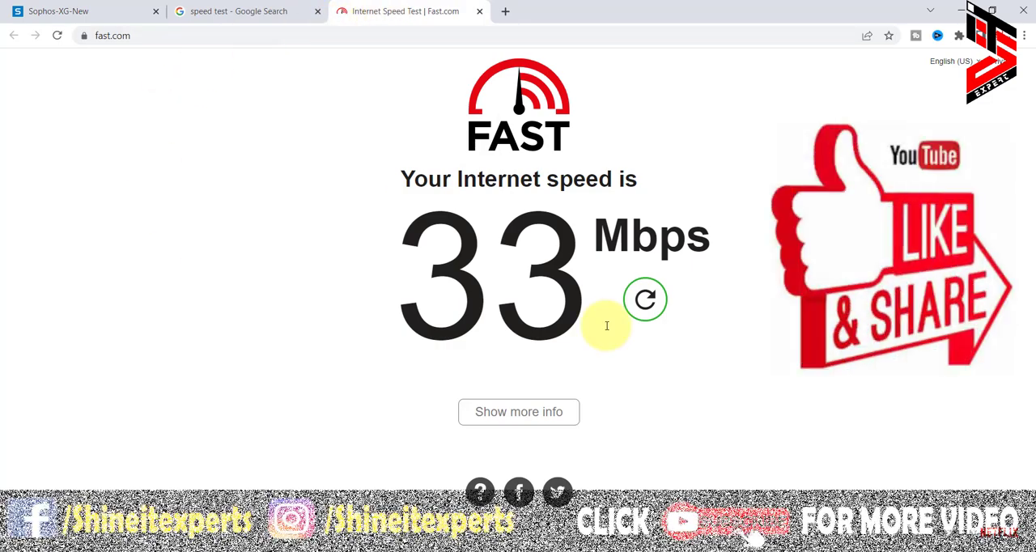
pyautogui.click(646, 299)
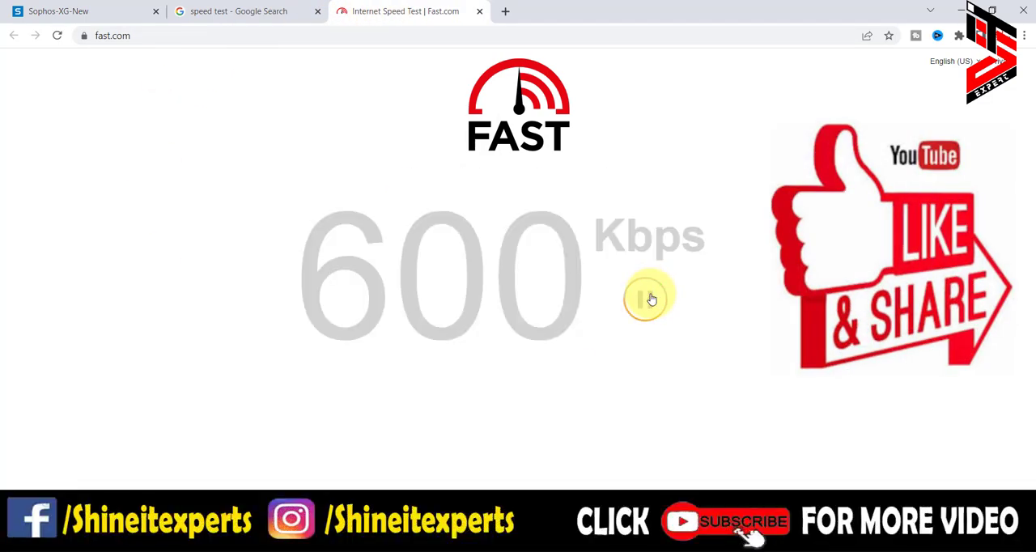